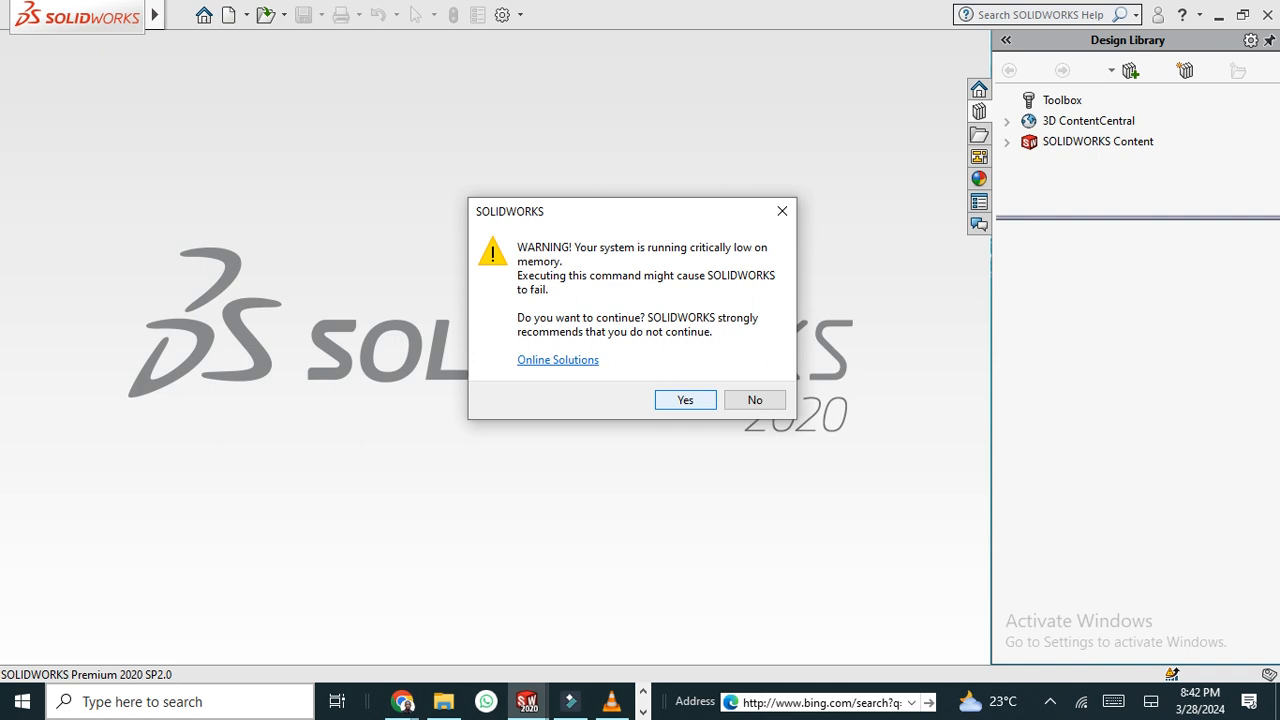
click(685, 400)
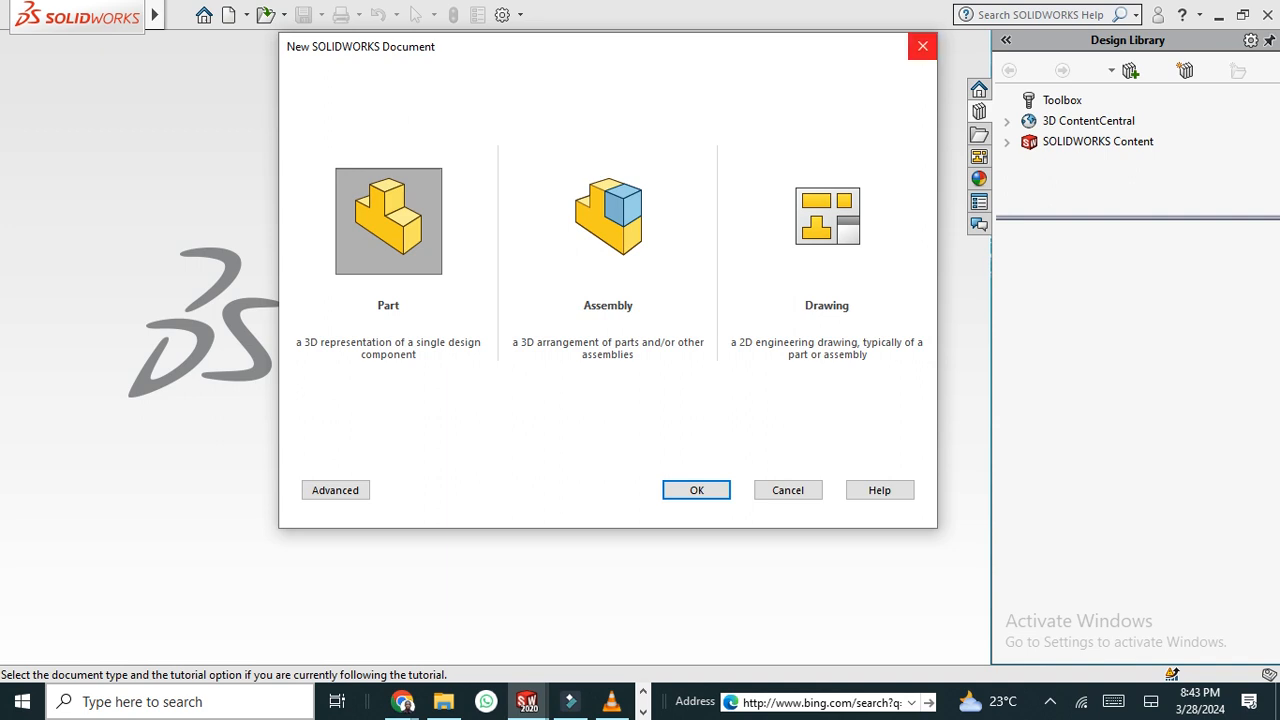
click(922, 46)
click(180, 15)
click(180, 15)
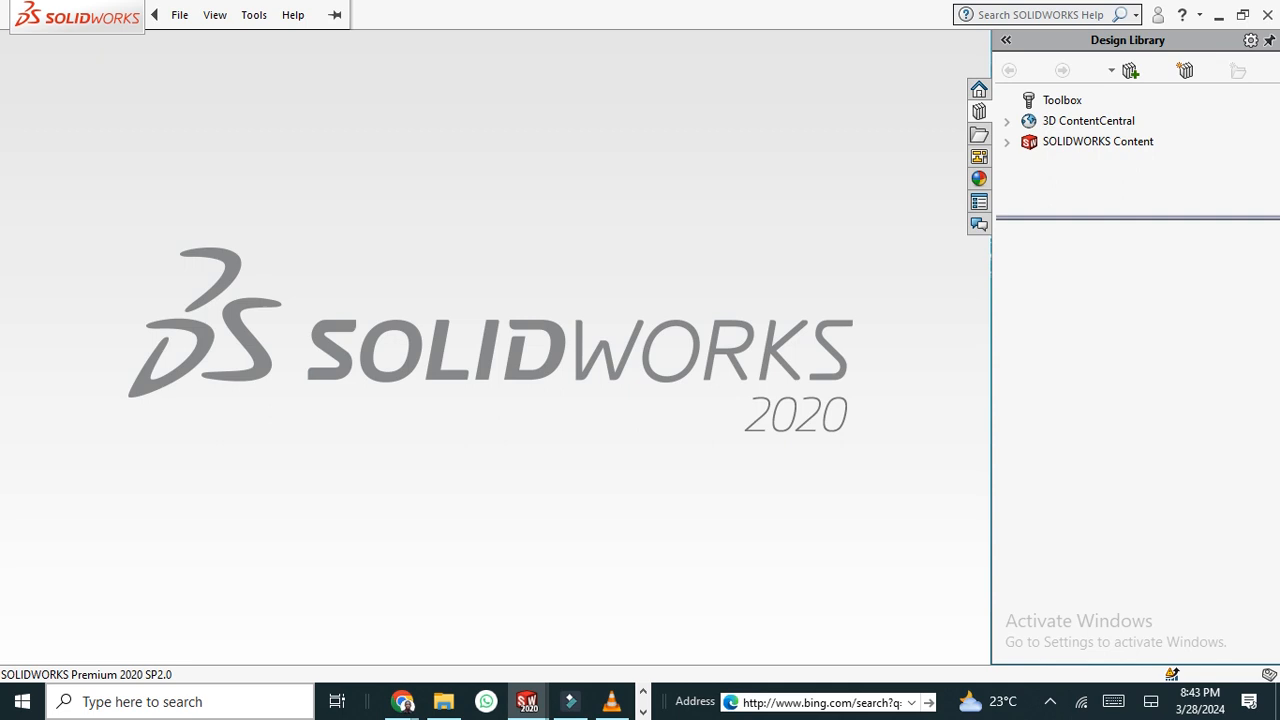
- Start a new document and create a part from the advanced template view
click(177, 15)
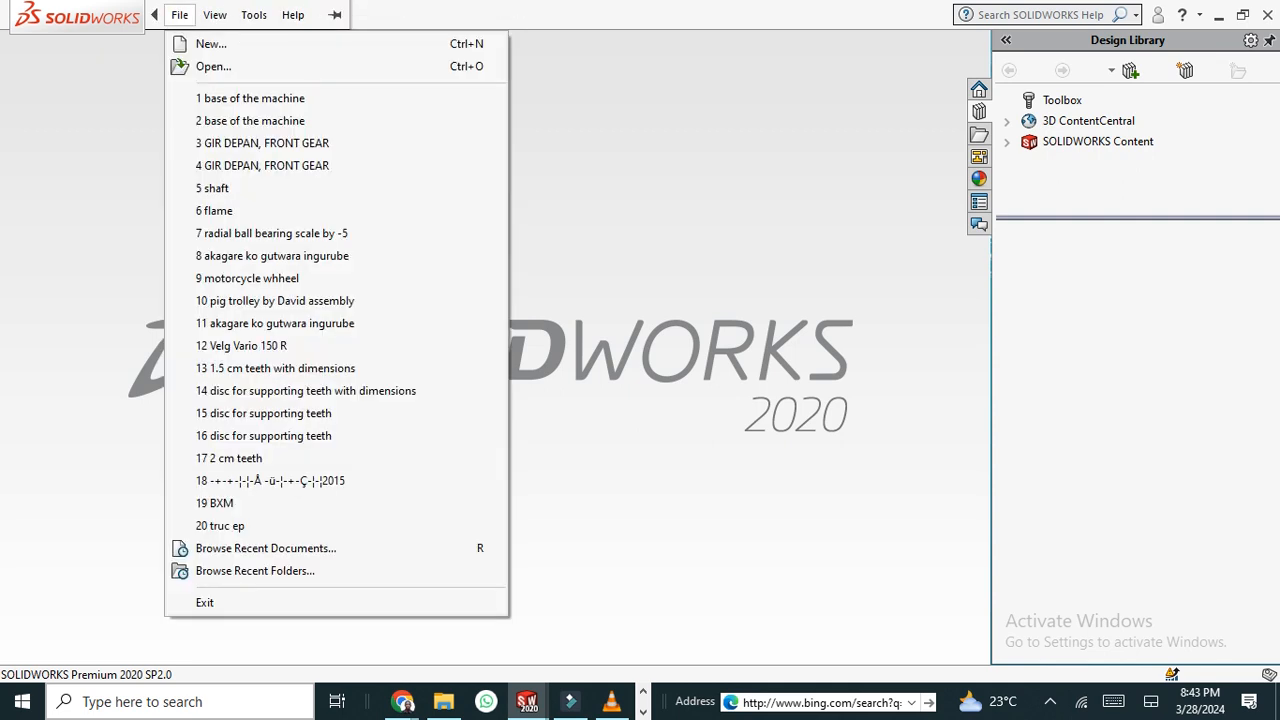
click(200, 43)
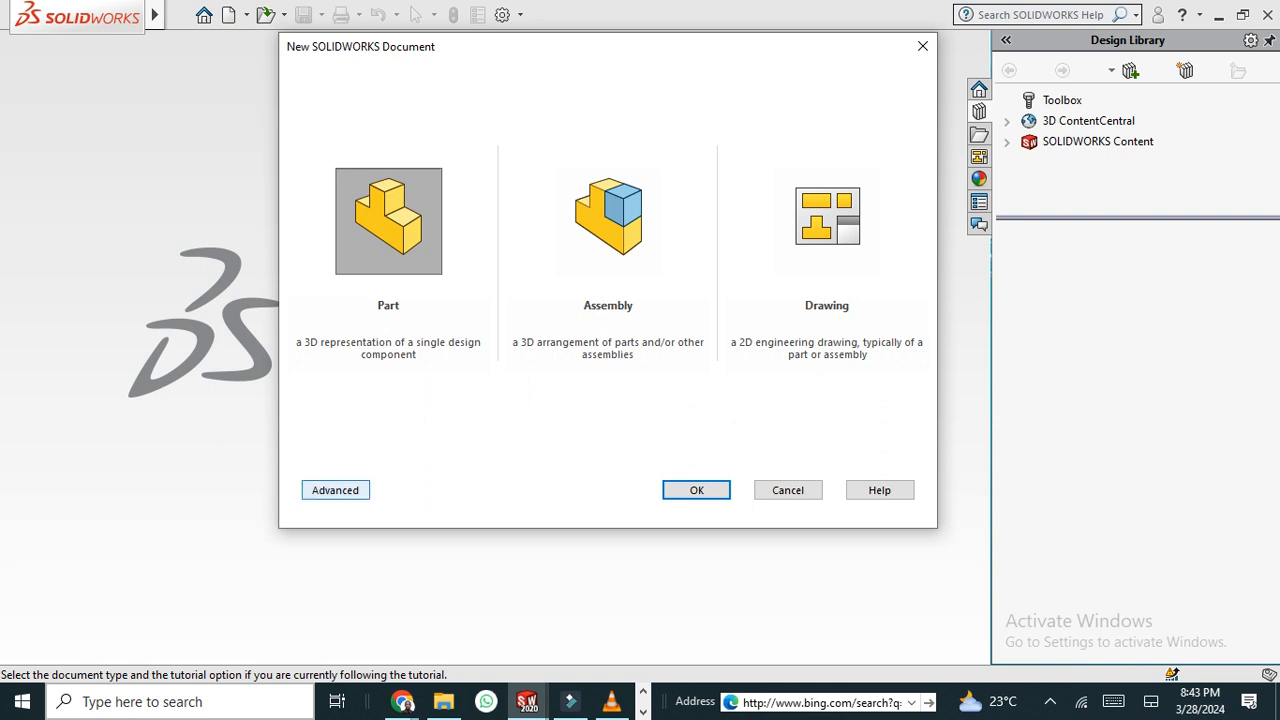
click(335, 490)
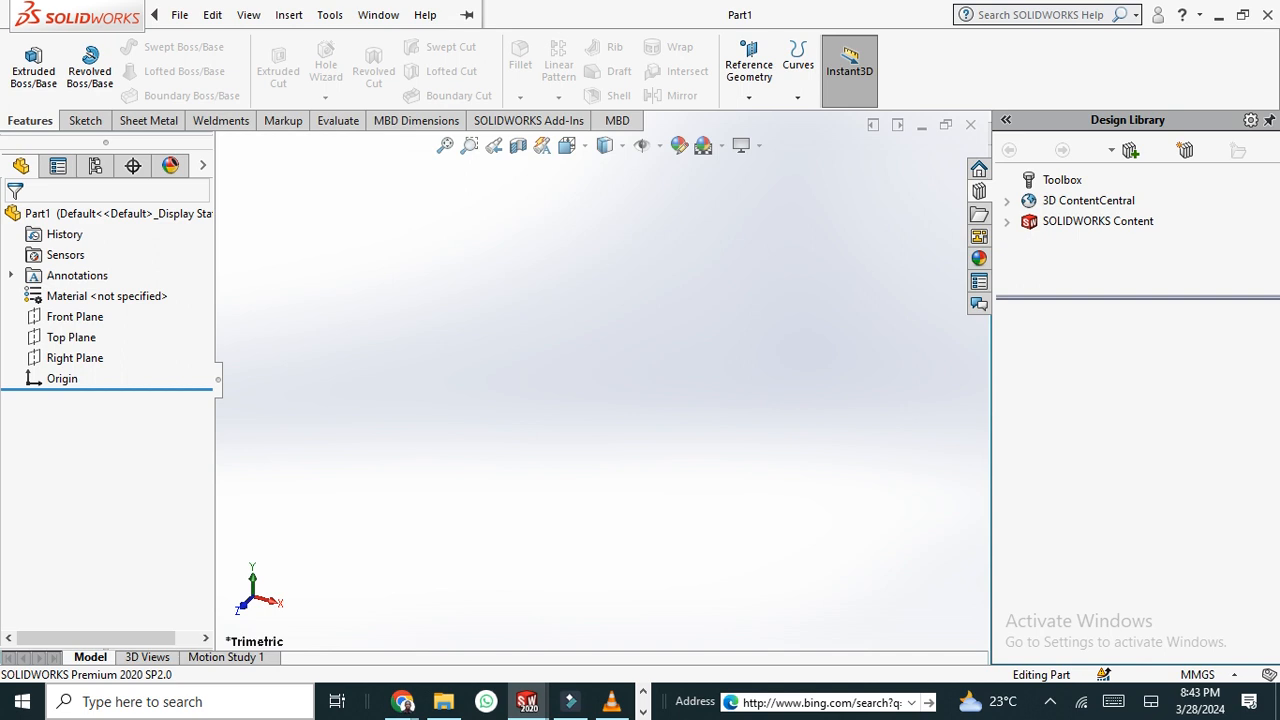
click(180, 14)
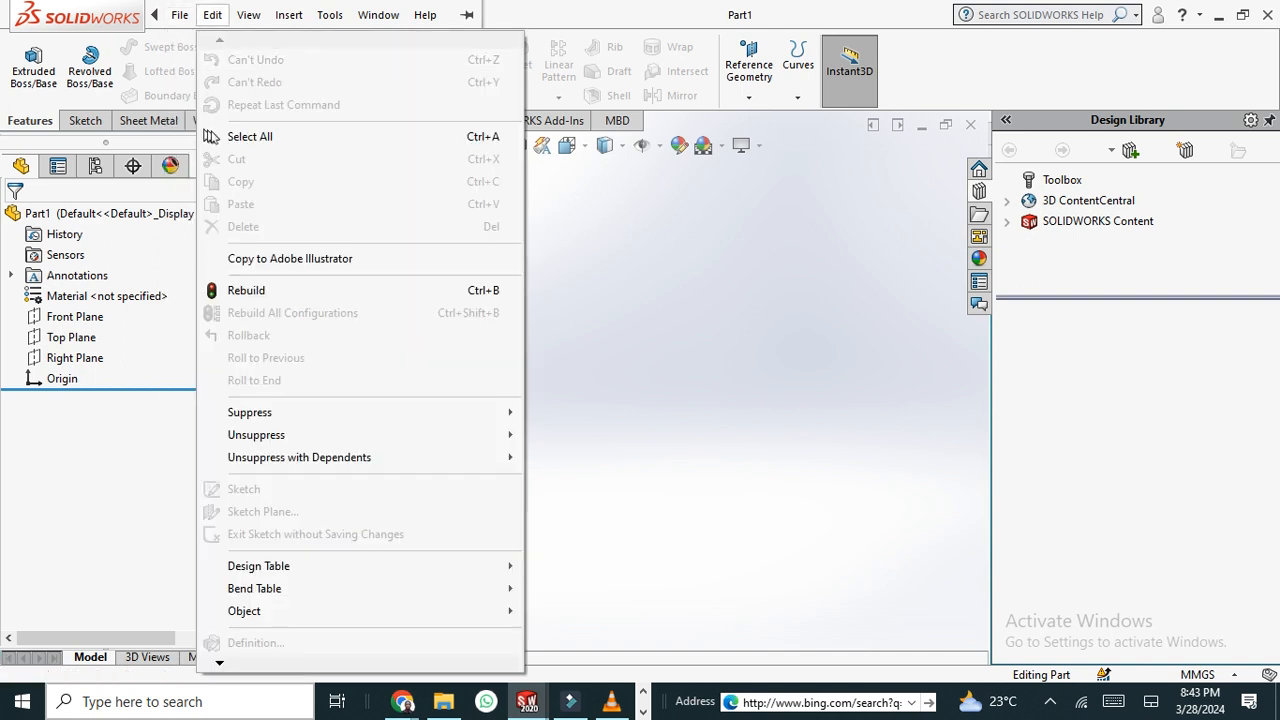
click(211, 44)
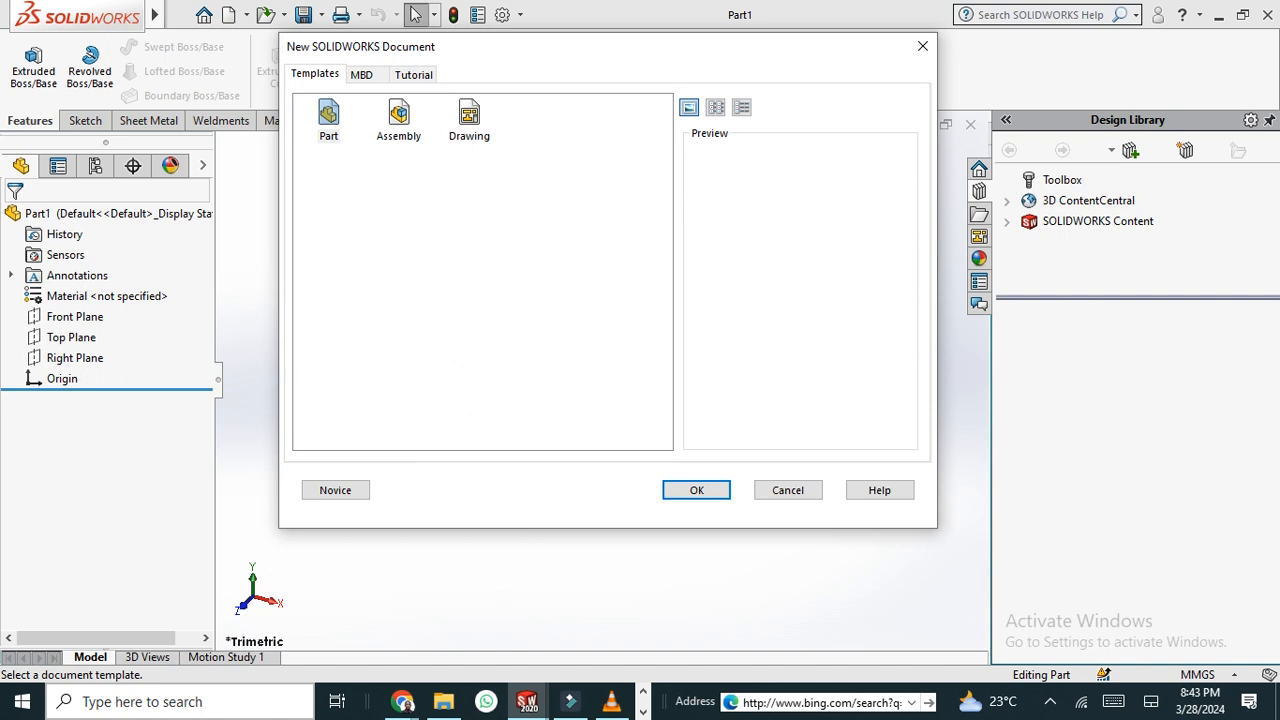
click(787, 490)
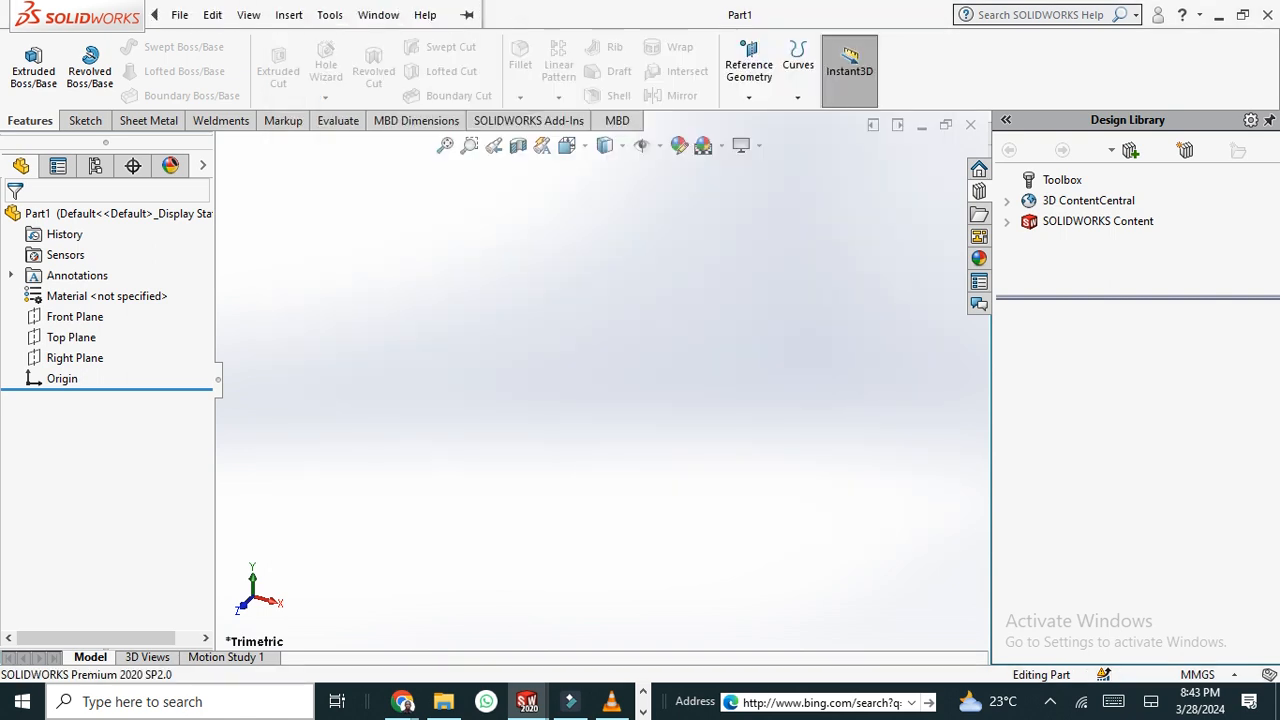
- Look through the MBD and Tutorial templates for a new document, and create another new part from the novice view
click(180, 14)
click(211, 44)
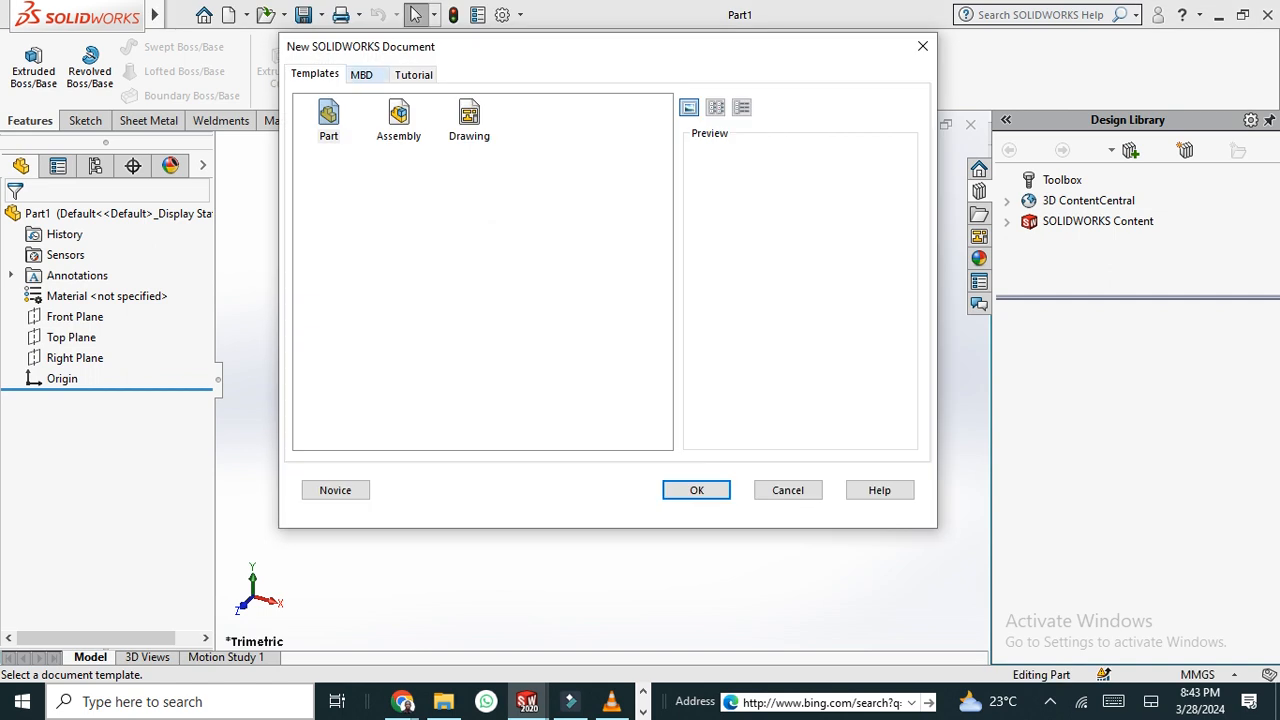
click(361, 74)
click(413, 74)
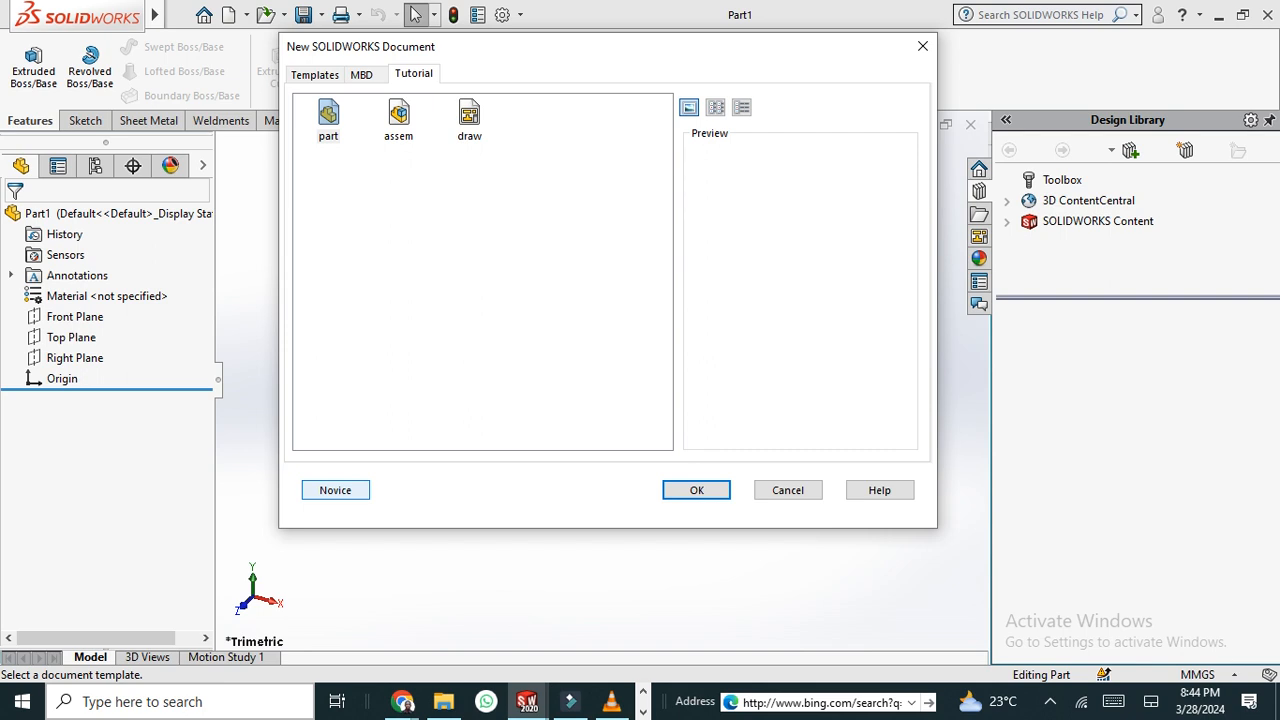
click(335, 490)
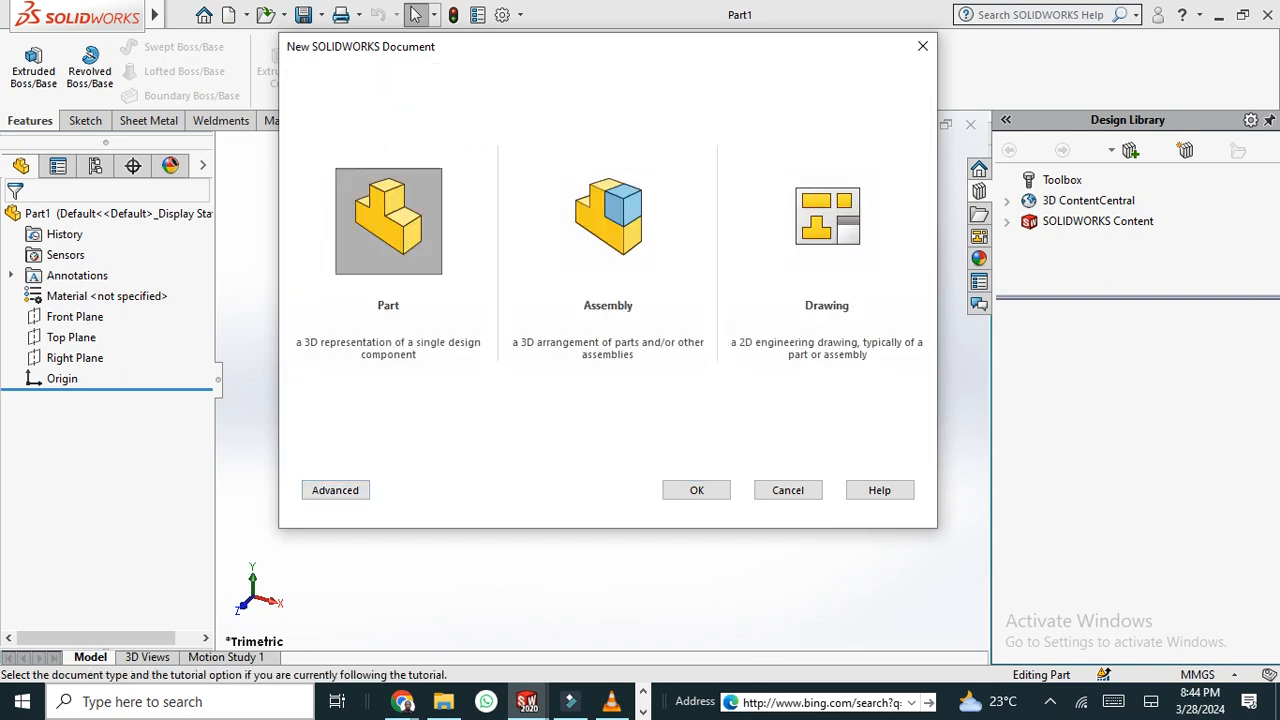
click(335, 490)
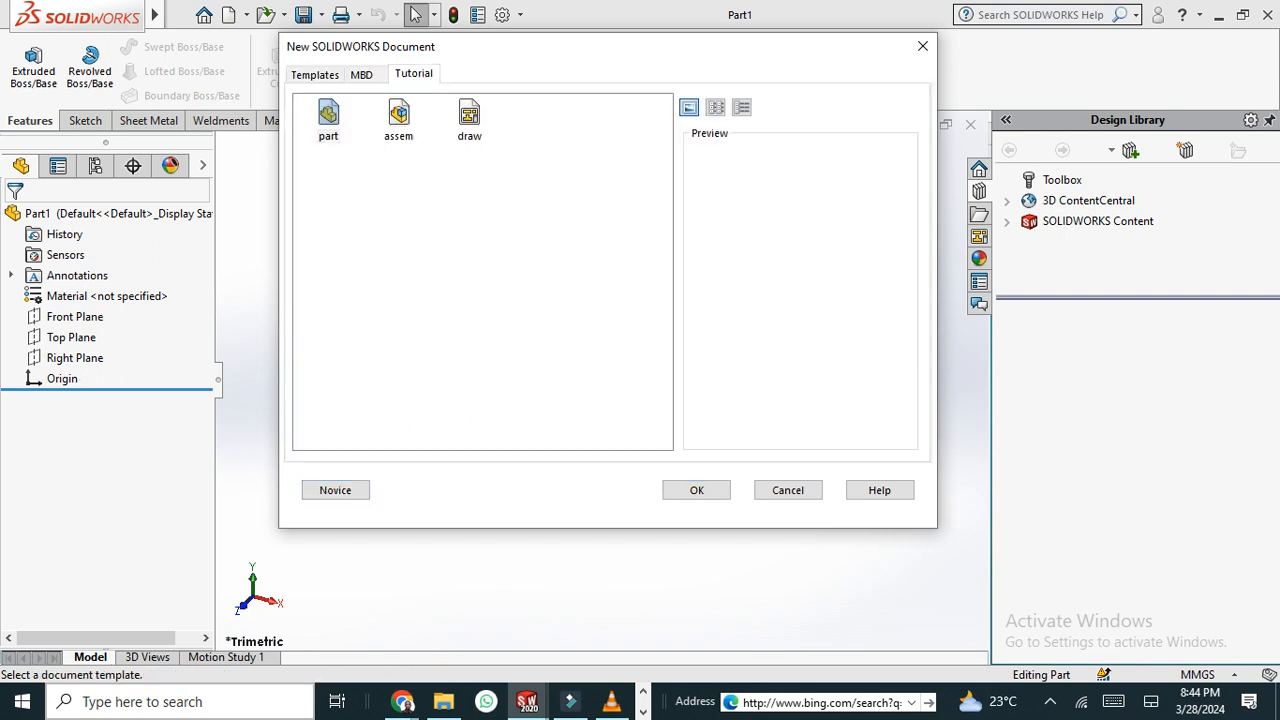
click(335, 490)
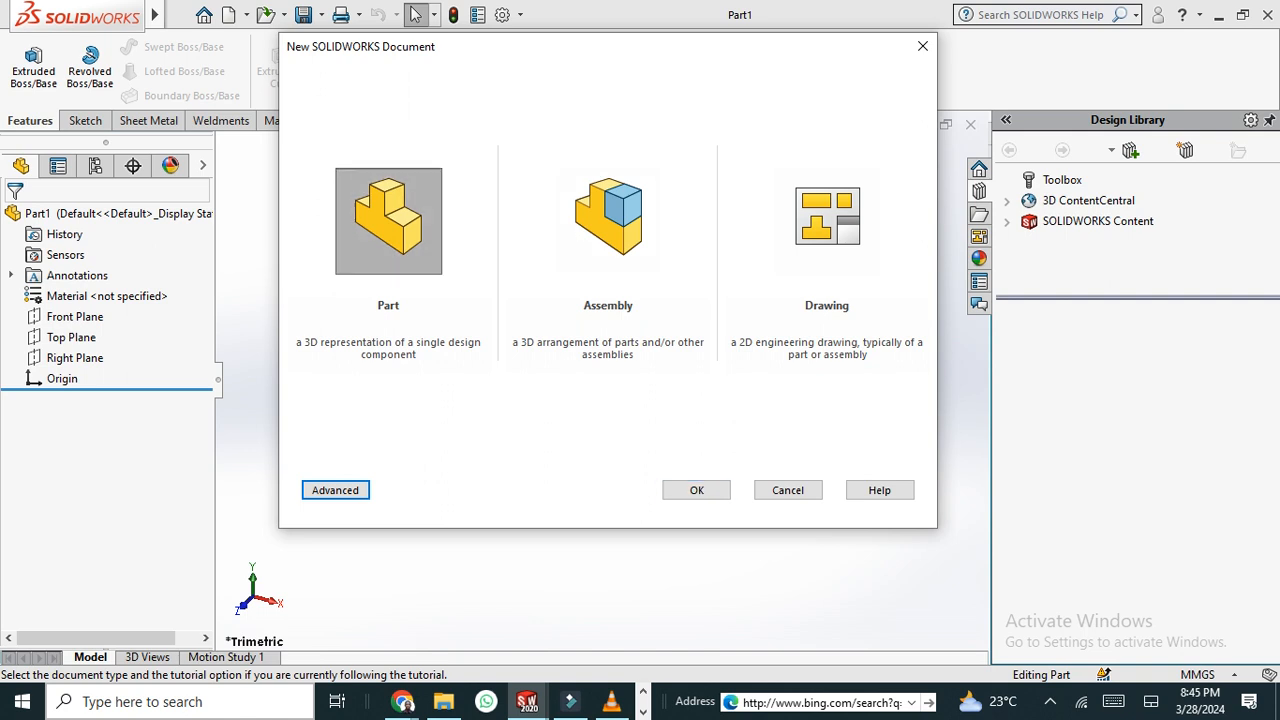
click(697, 490)
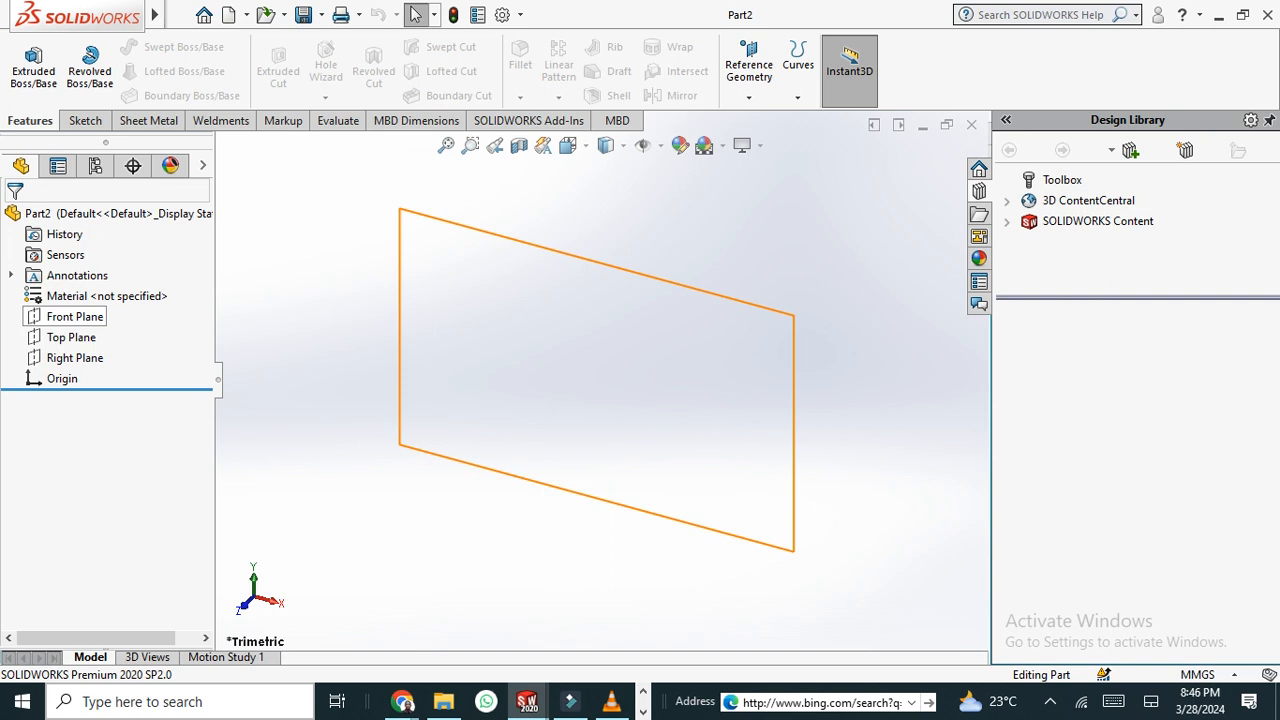
- Sketch a corner rectangle about 137 mm wide and 95 mm high around the origin on the Front Plane
right_click(70, 316)
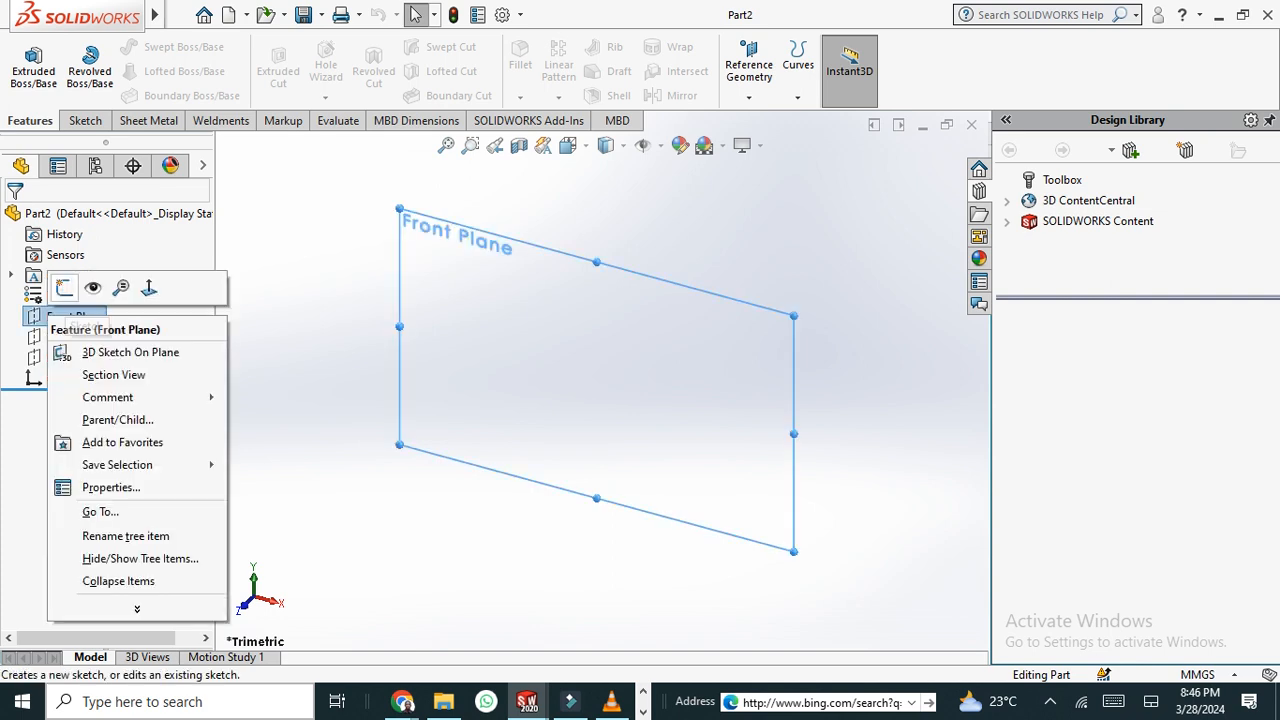
click(64, 288)
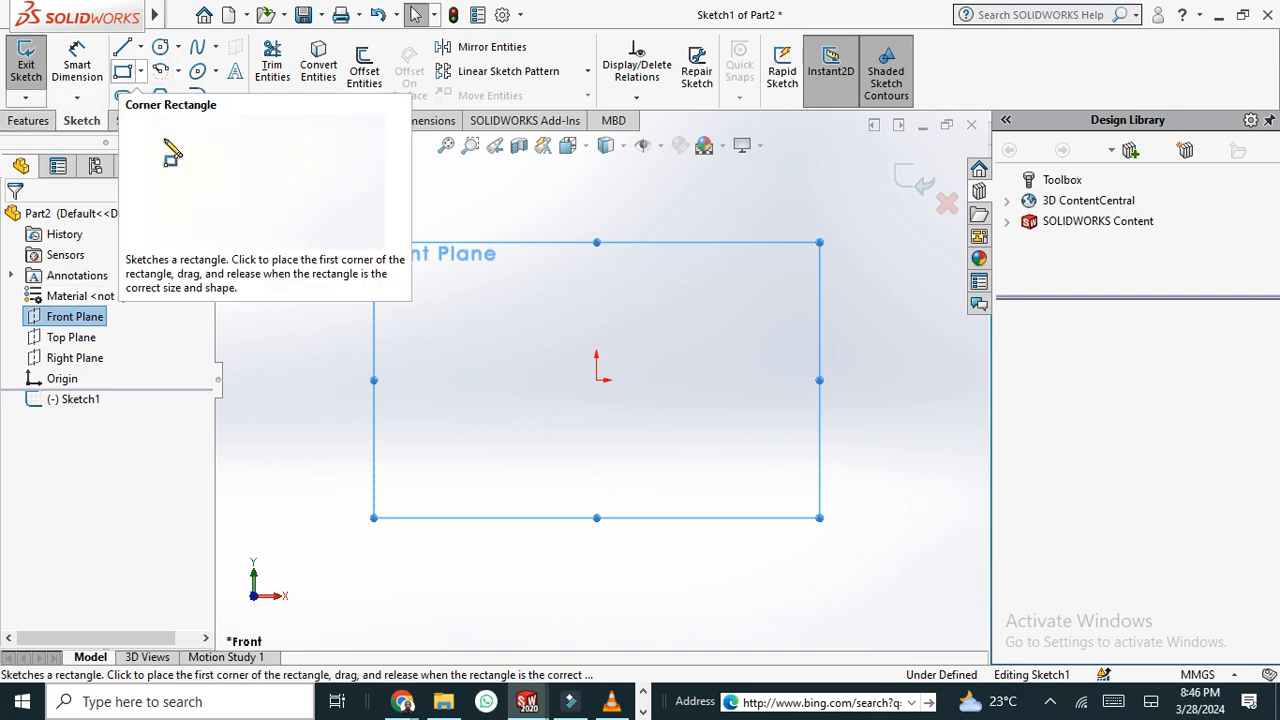
click(140, 71)
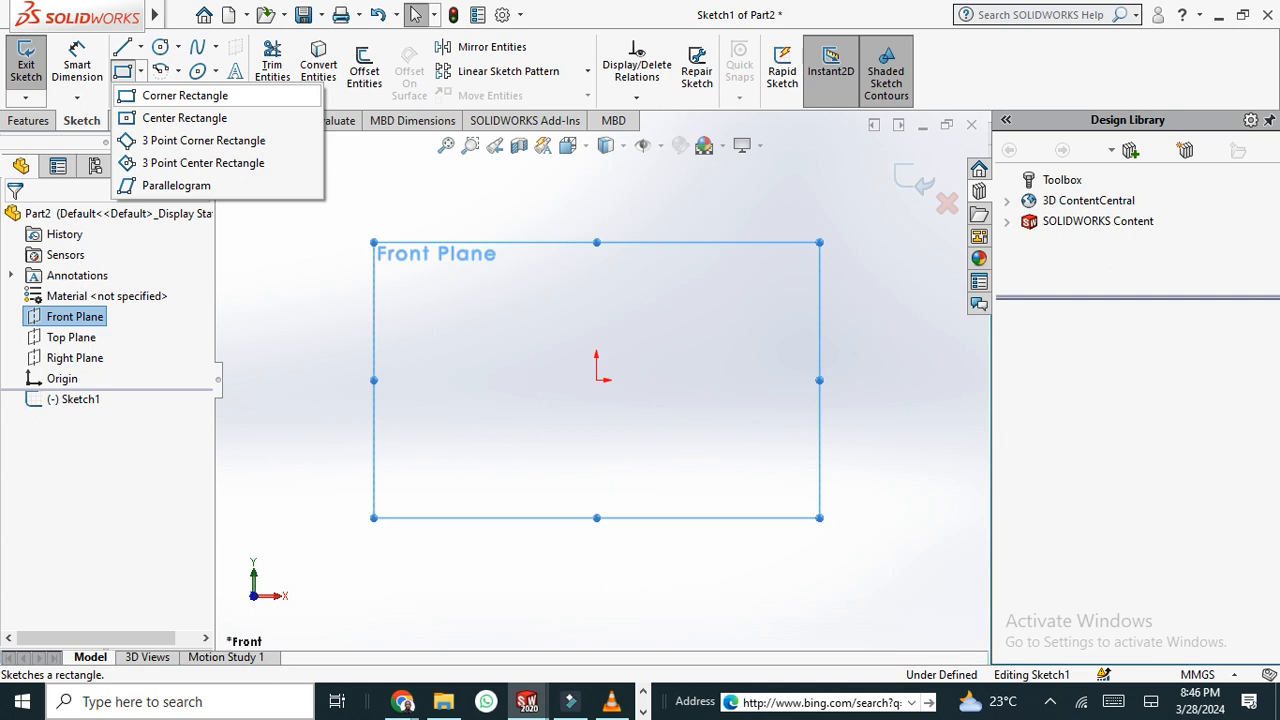
click(185, 95)
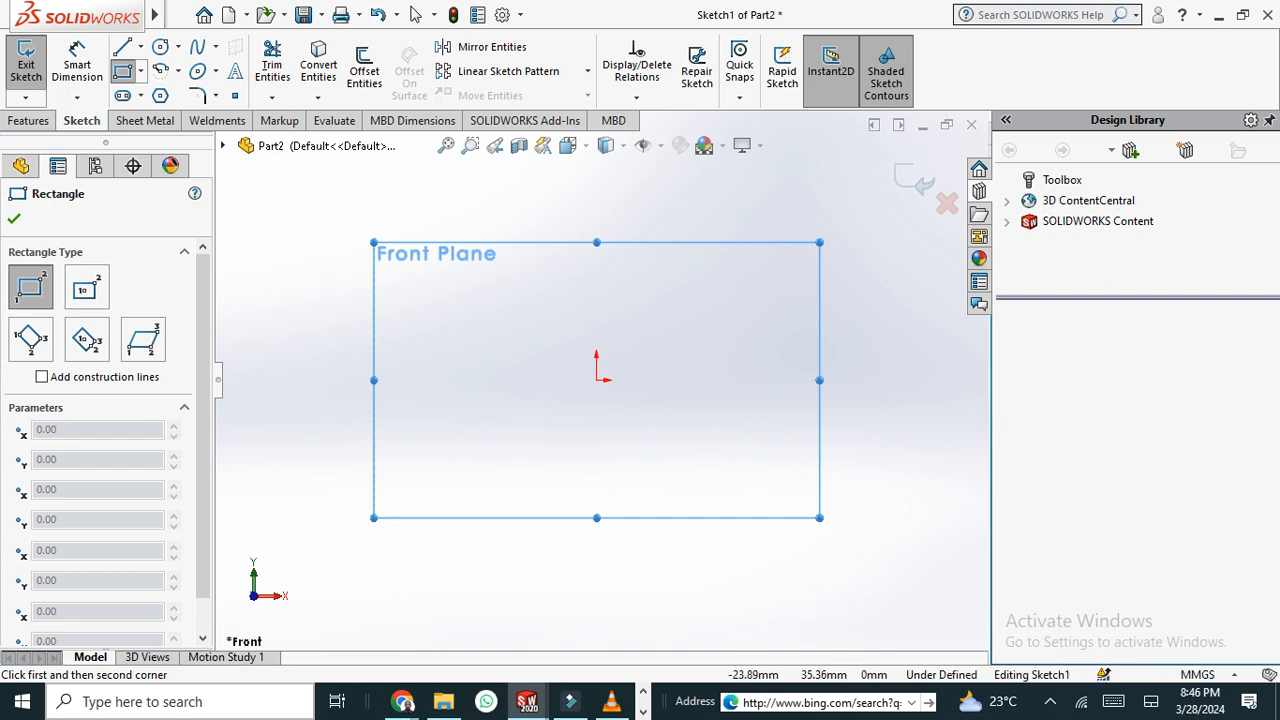
click(537, 292)
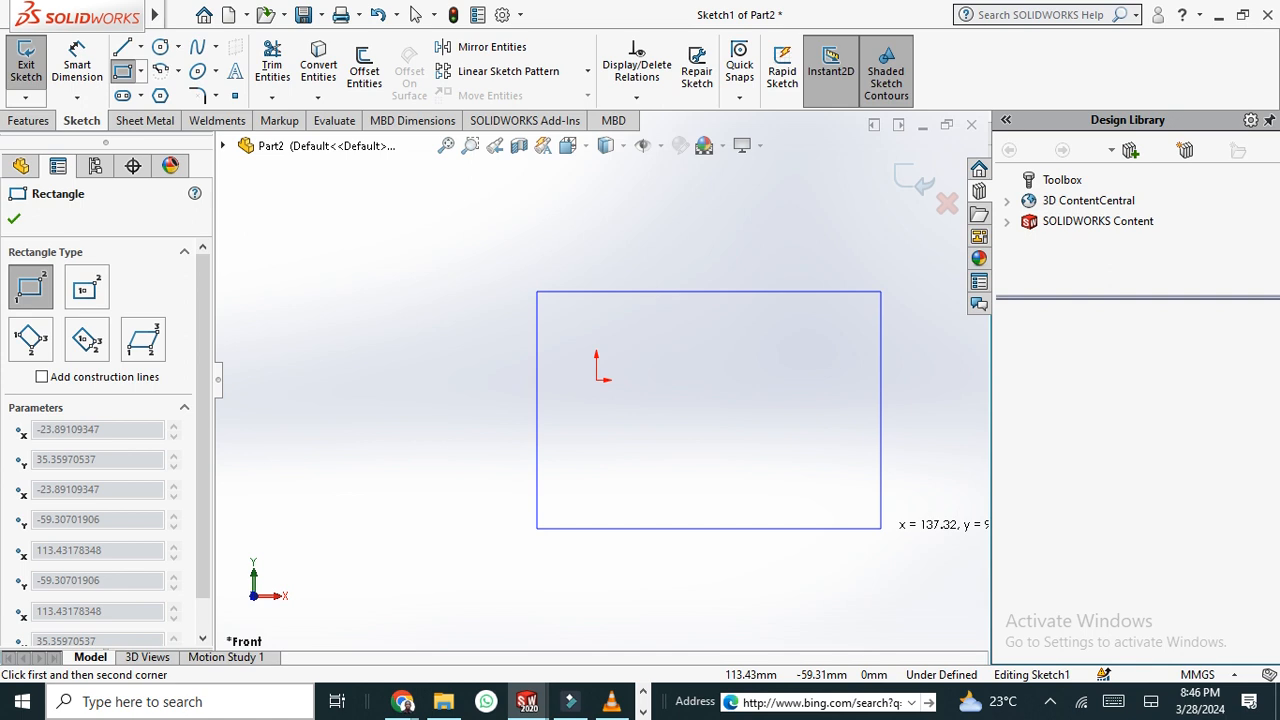
click(881, 528)
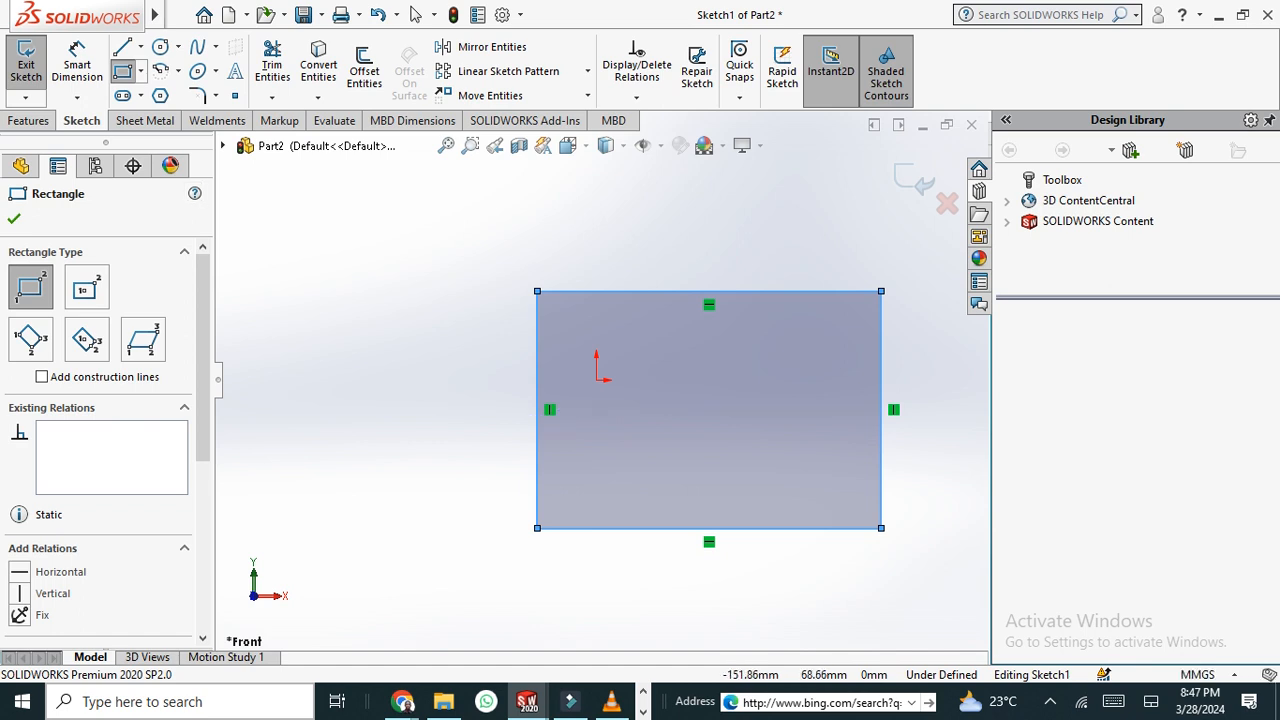
- Extrude the rectangle as a blind boss to a depth of 51 mm
click(28, 120)
click(33, 68)
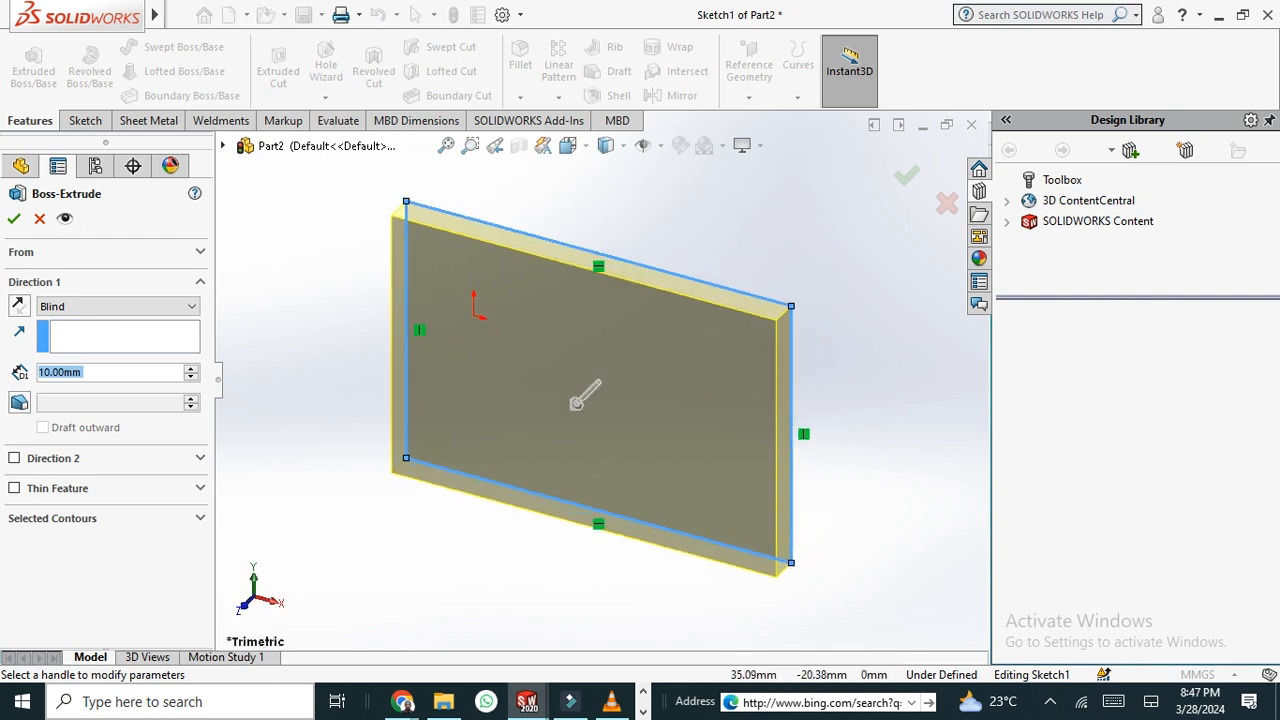
drag(590, 388, 620, 360)
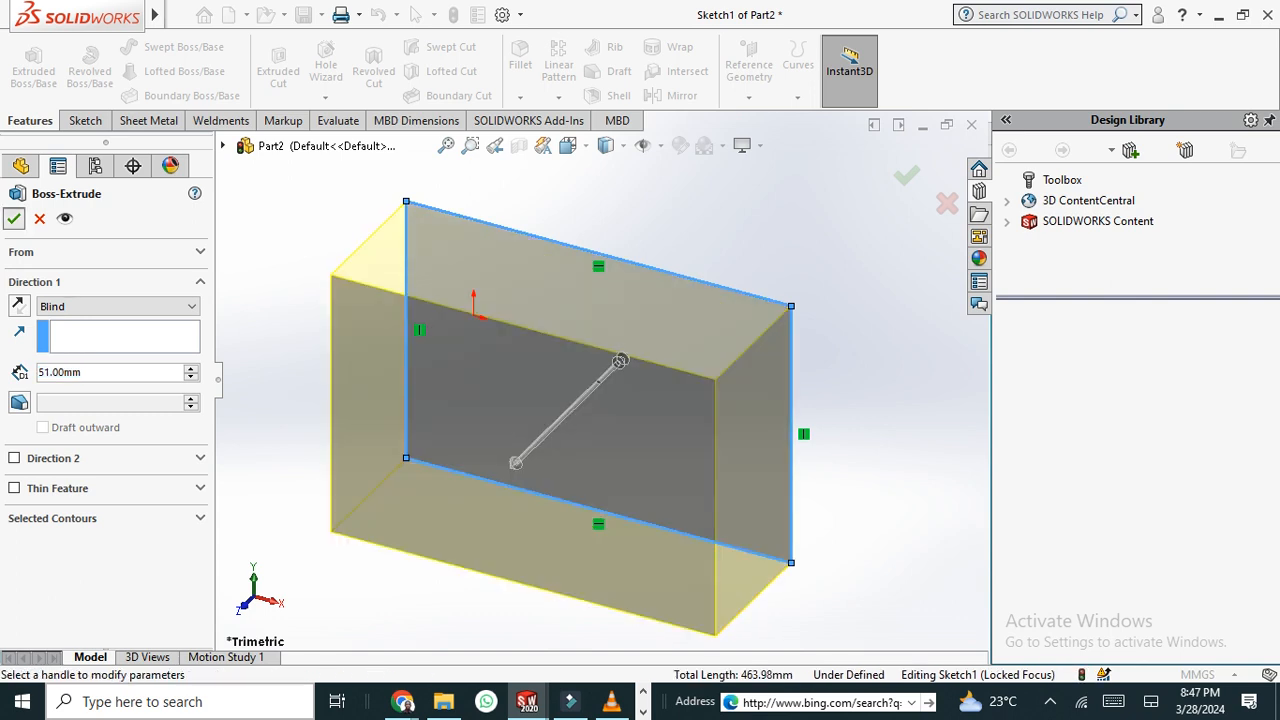
key(Return)
key(Escape)
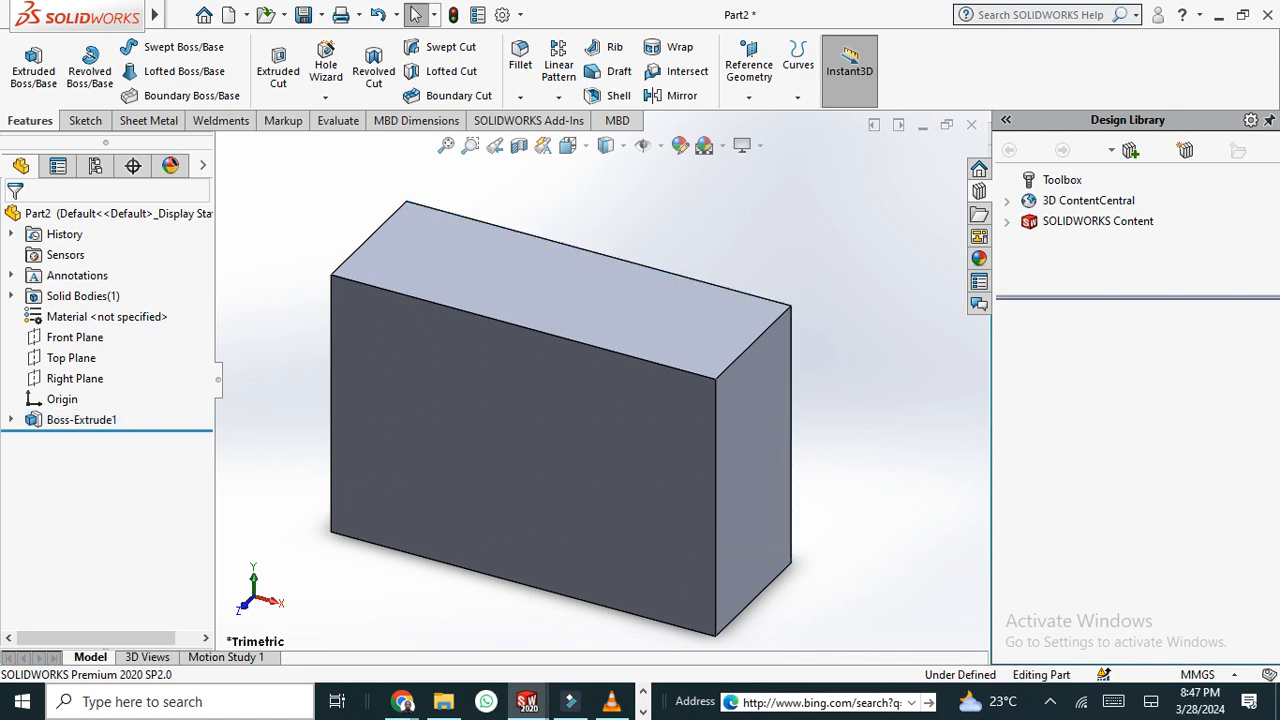
- Examine the extruded block from all sides, selecting its individual faces and clearing the selection
middle_drag(560, 400, 510, 395)
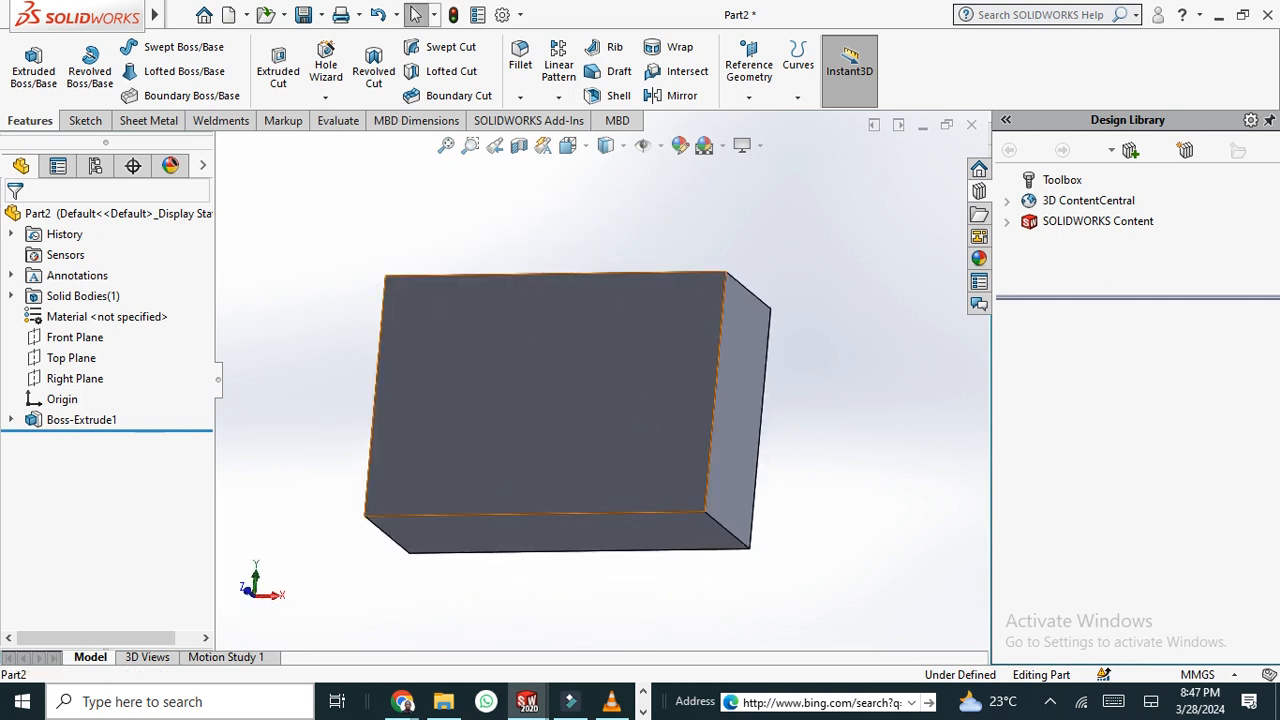
click(580, 359)
middle_drag(580, 359, 398, 362)
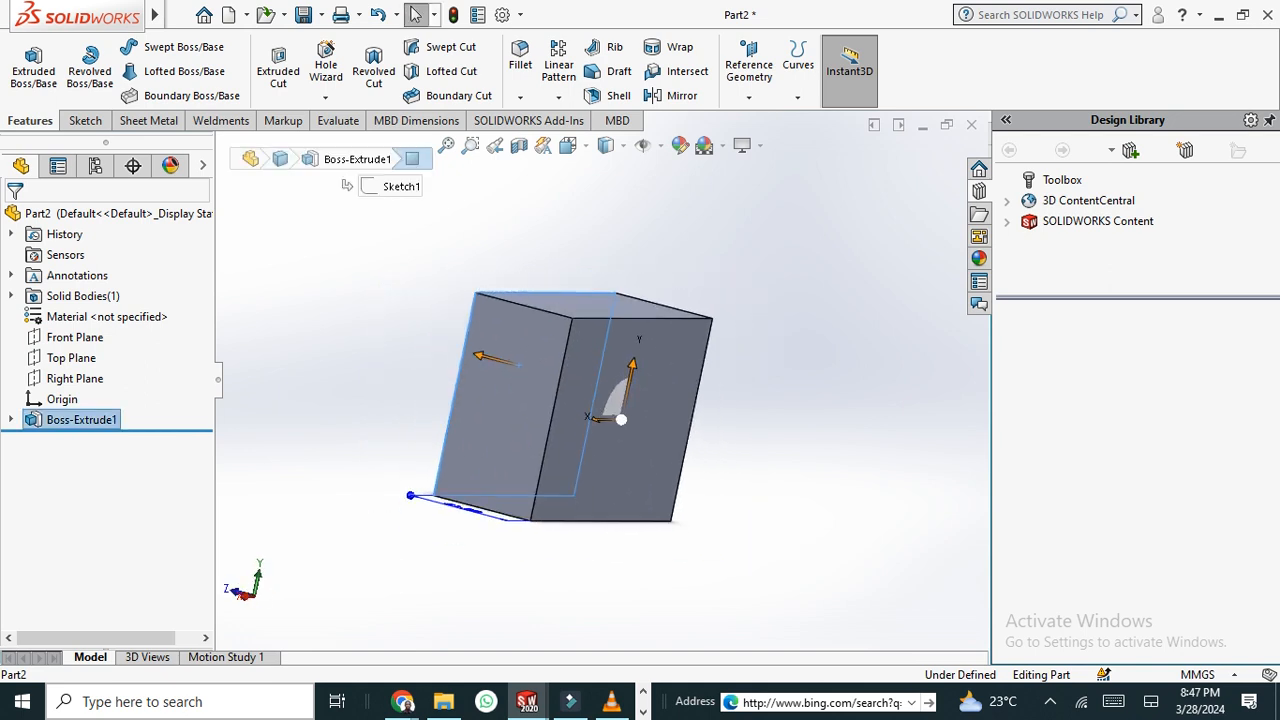
click(673, 435)
middle_drag(673, 435, 468, 416)
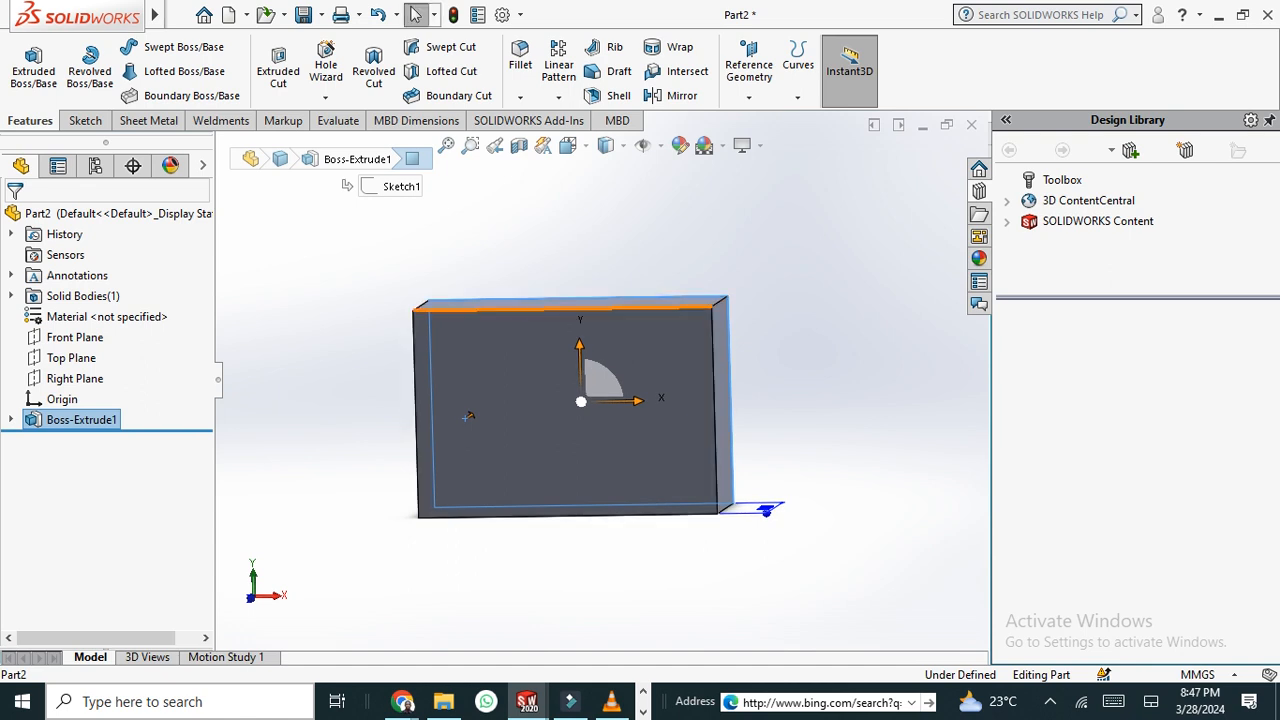
click(590, 309)
scroll(595, 350, up, 1)
mouse_move(595, 350)
middle_down()
mouse_move(592, 400)
mouse_move(570, 365)
mouse_move(588, 335)
middle_up()
click(543, 336)
click(607, 461)
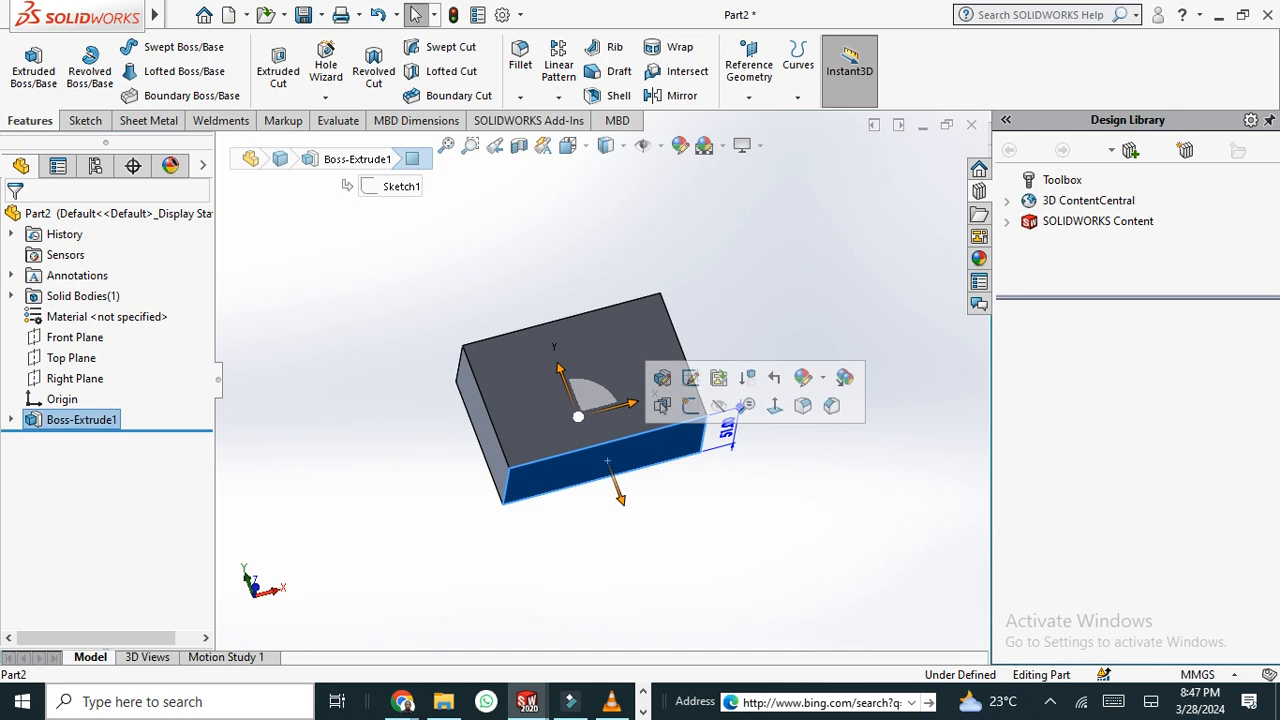
middle_drag(774, 380, 685, 418)
click(658, 405)
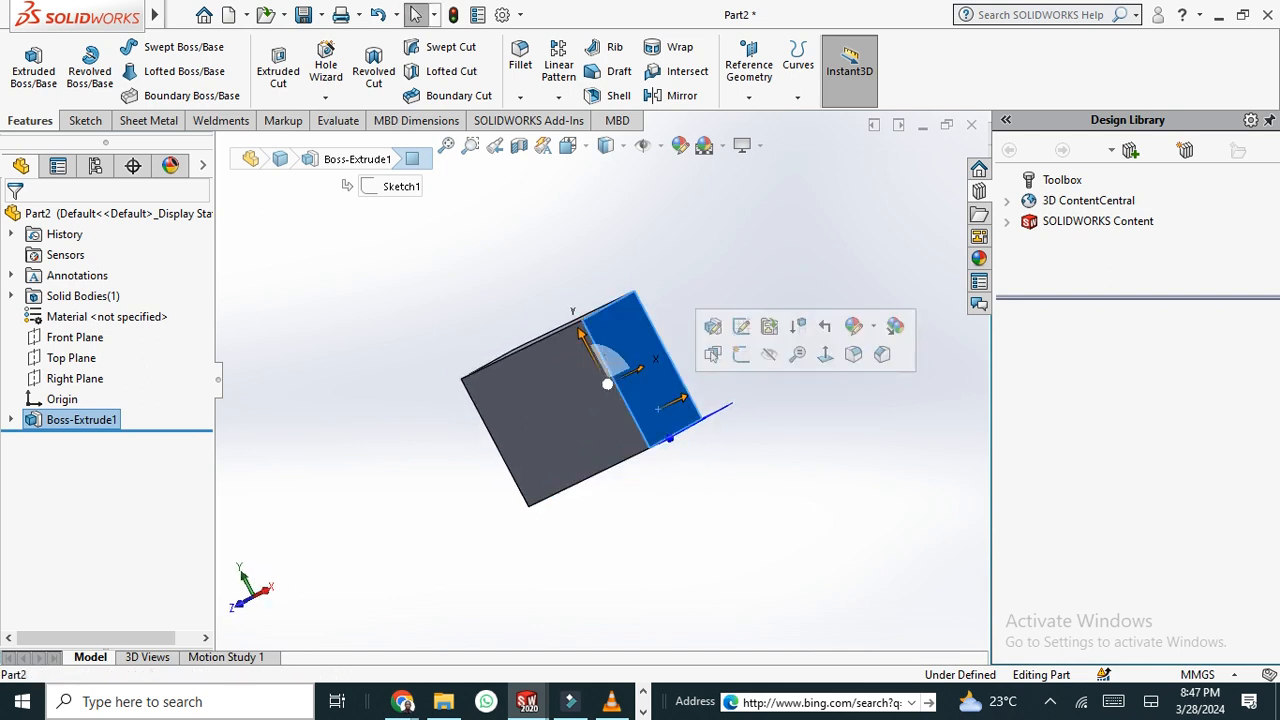
middle_drag(455, 530, 550, 432)
click(550, 435)
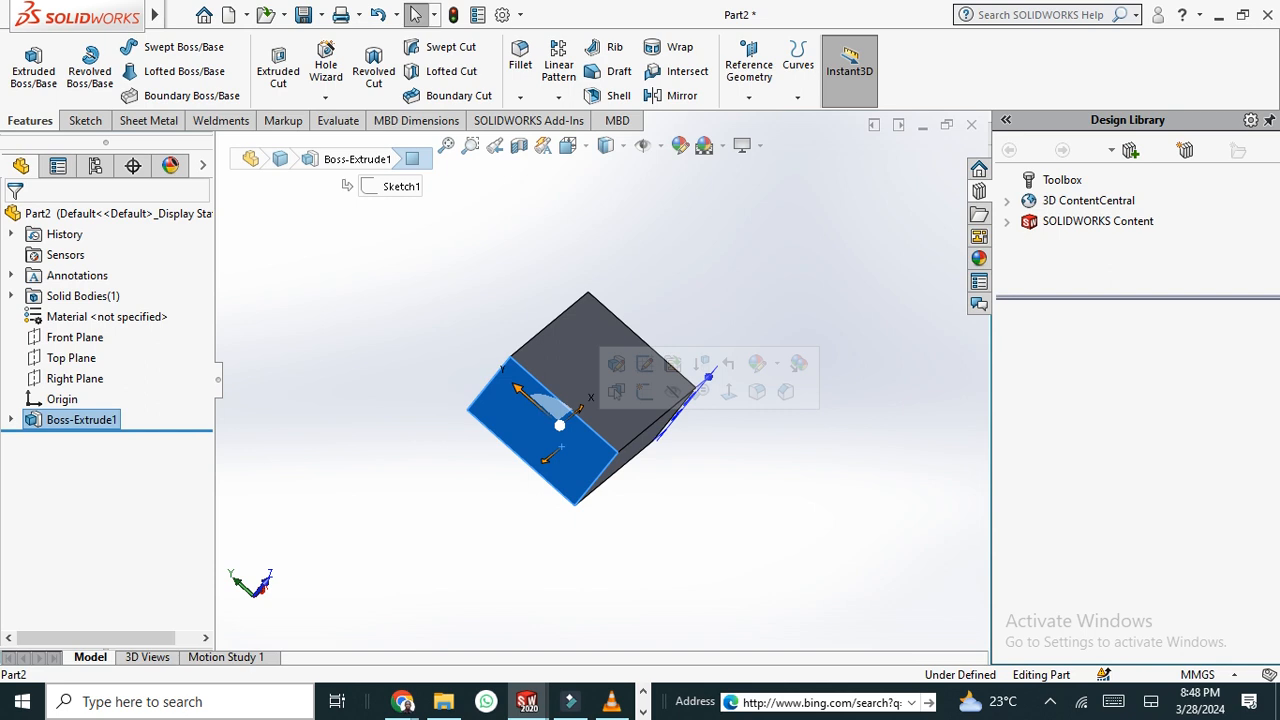
key(Escape)
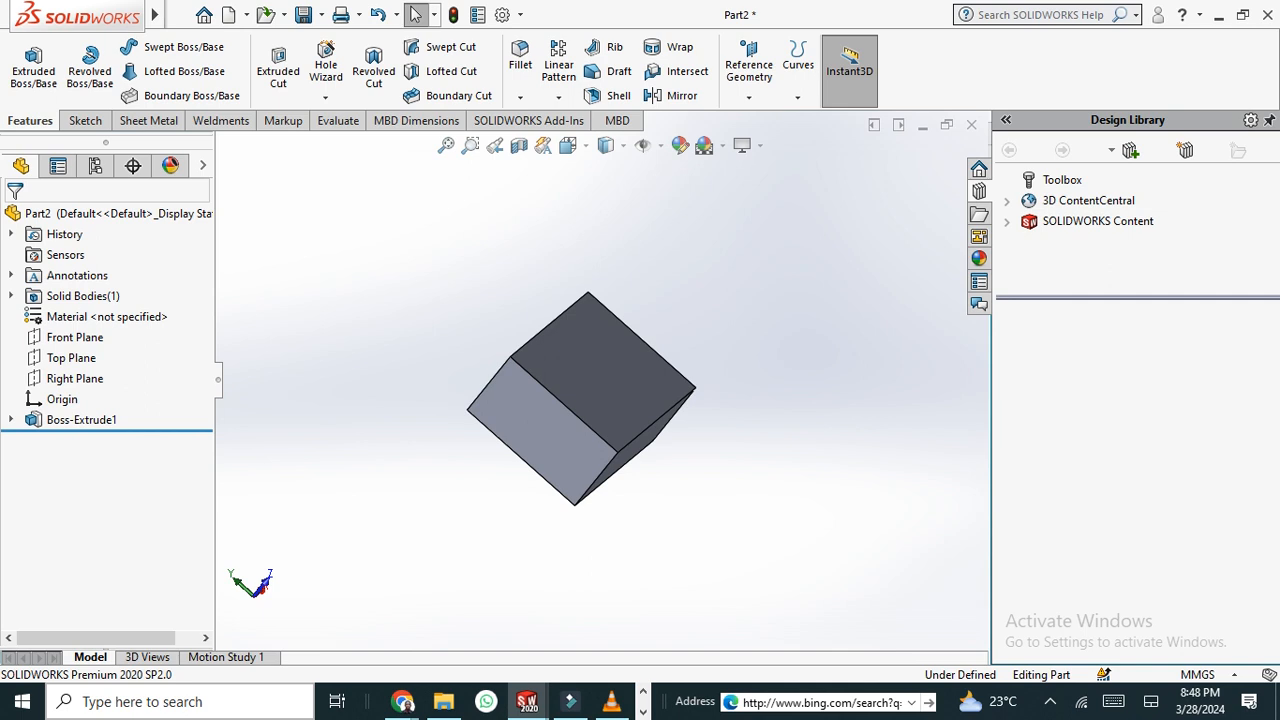
- Undo the block's extrusion, the rectangle and its sketch on the Front Plane
key(ctrl+z)
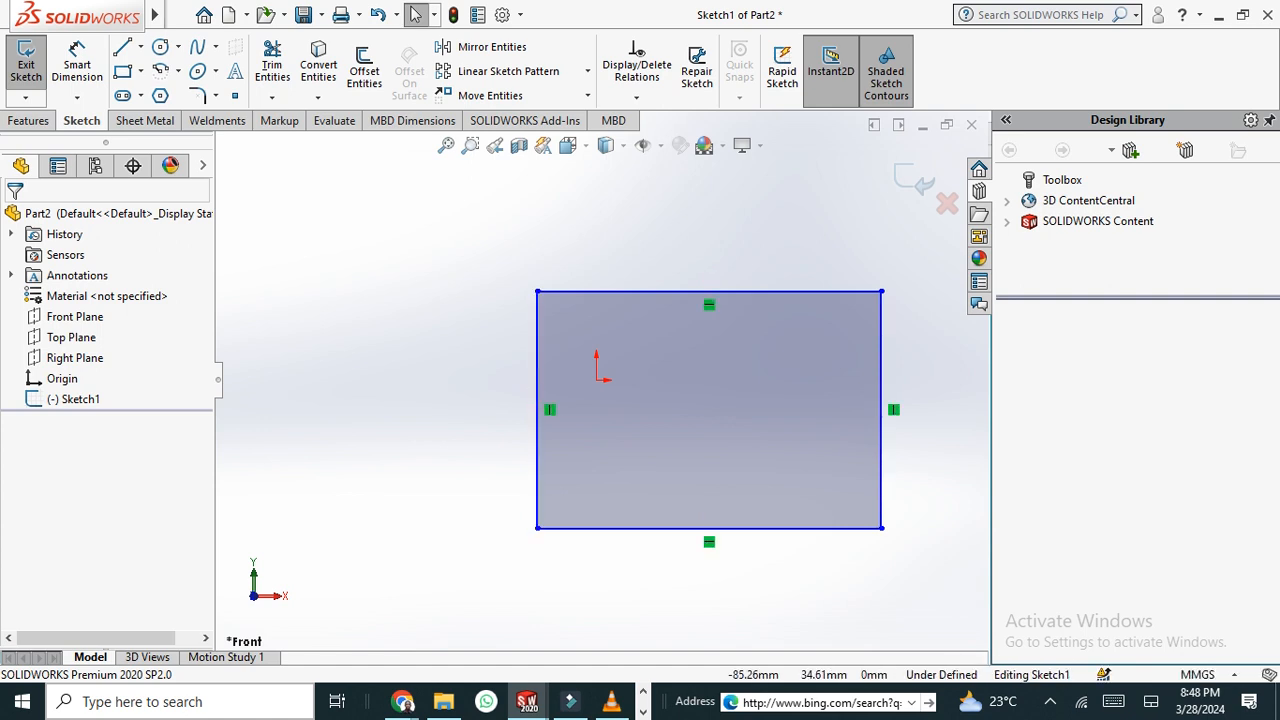
key(ctrl+z)
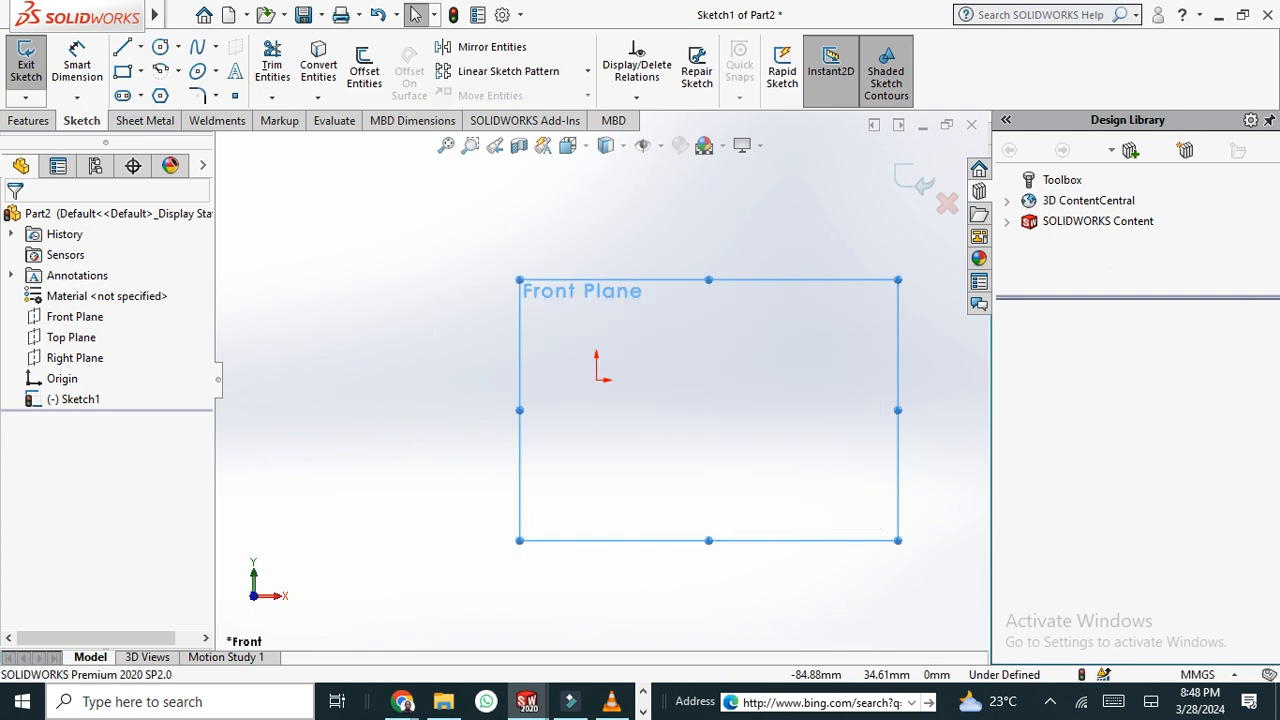
key(ctrl+z)
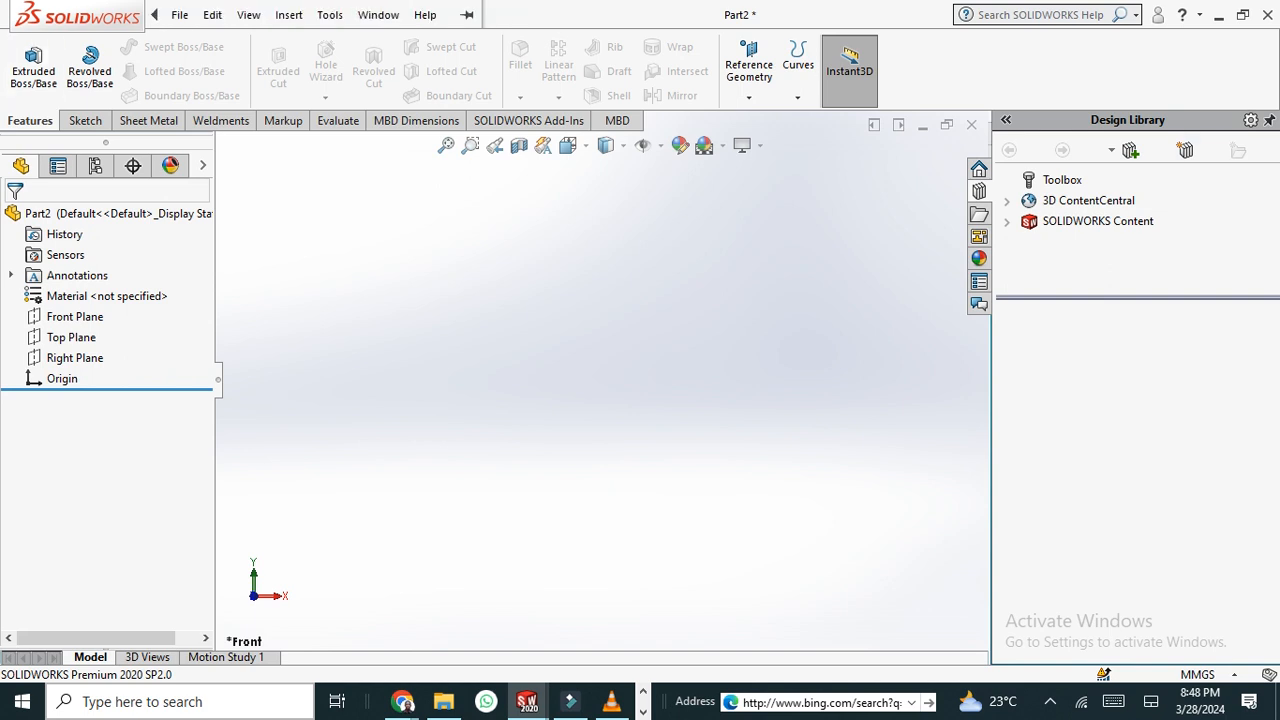
click(330, 15)
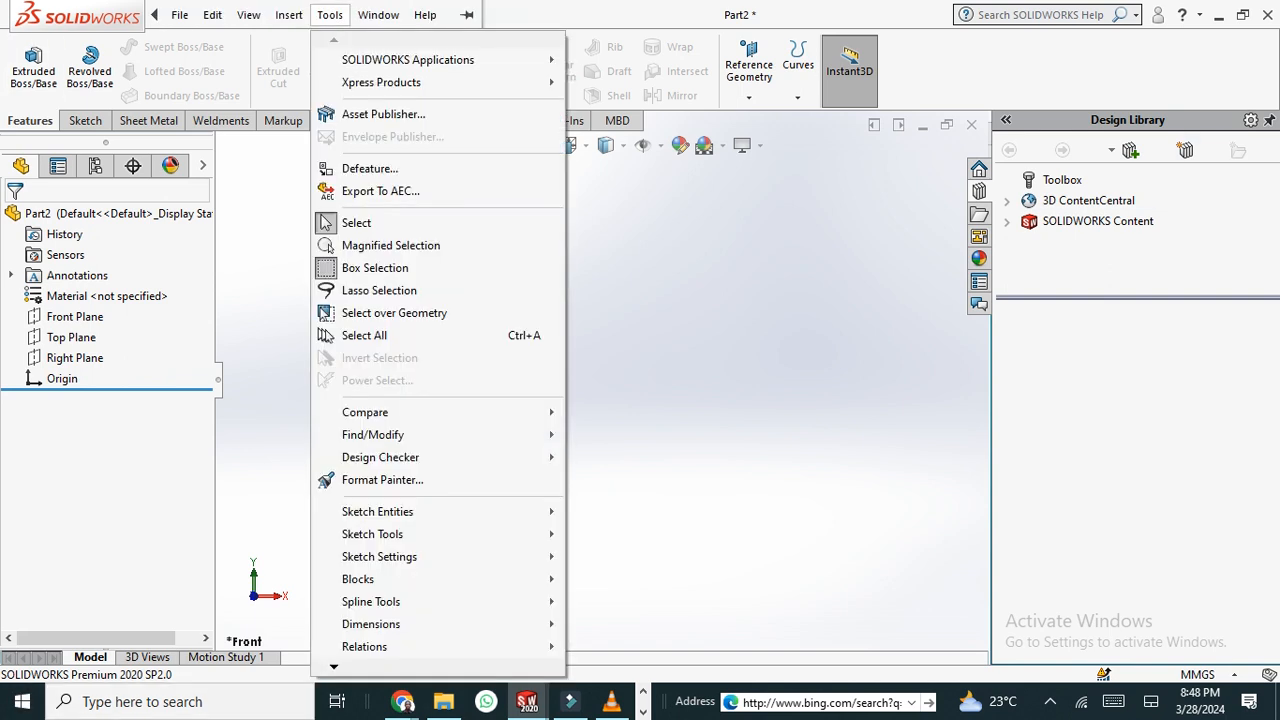
key(Escape)
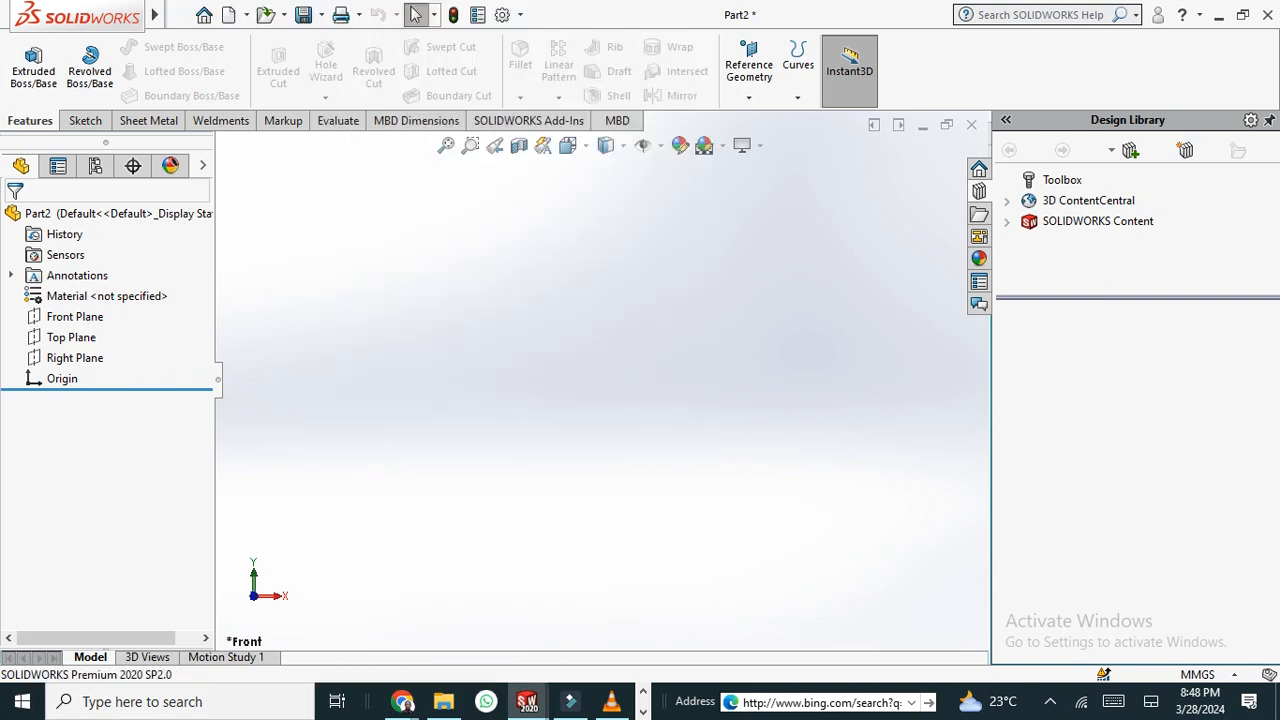